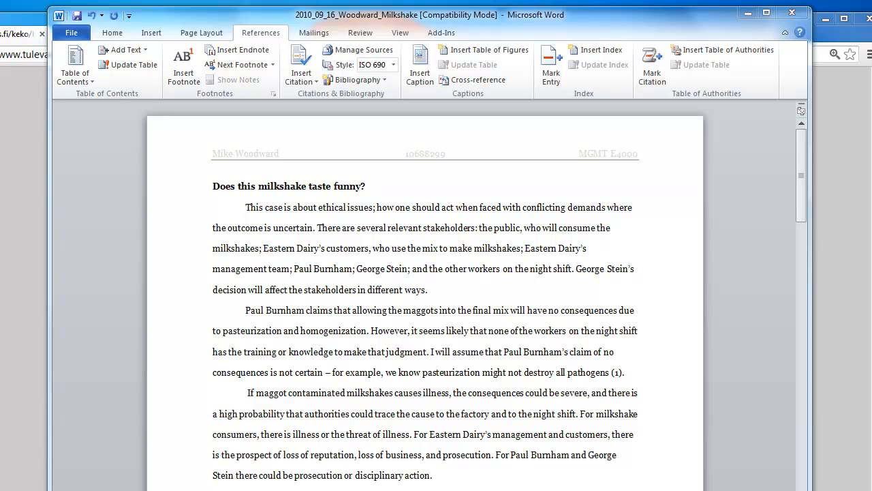
# - Review the essay's numbered in-text citations and its Works Cited list, and look at the business ethics article in the browser
pyautogui.moveTo(801, 168); pyautogui.dragTo(805, 186)
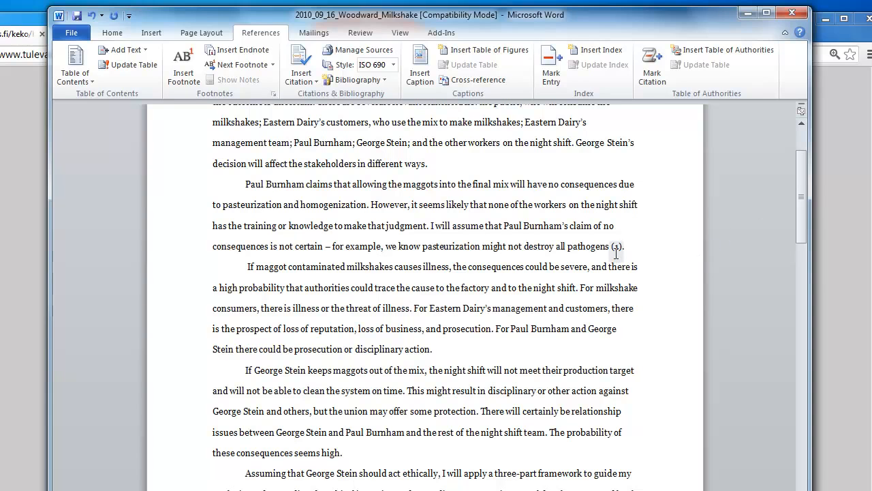
pyautogui.moveTo(801, 213); pyautogui.dragTo(792, 251)
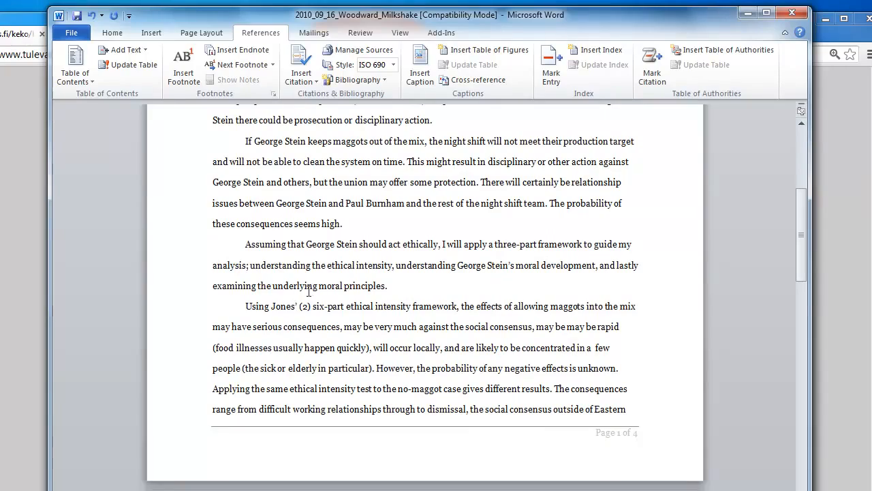
pyautogui.moveTo(802, 220); pyautogui.dragTo(780, 490)
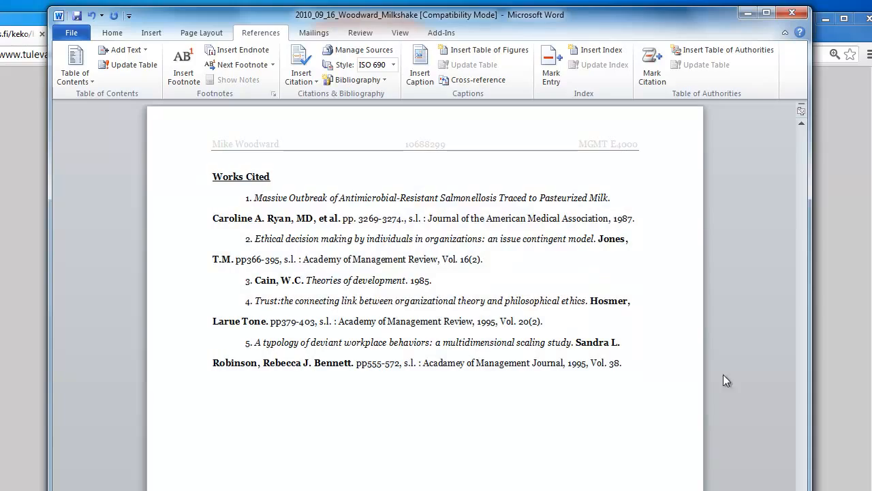
pyautogui.moveTo(801, 409); pyautogui.dragTo(807, 168)
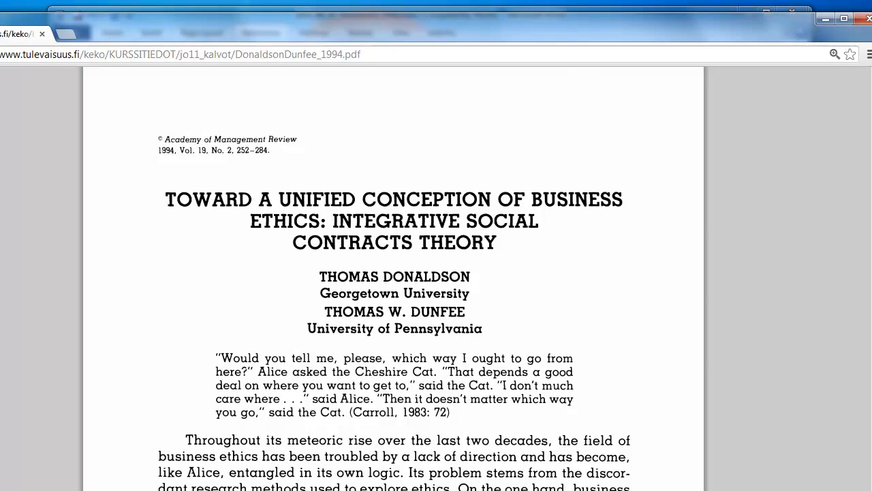
pyautogui.click(168, 11)
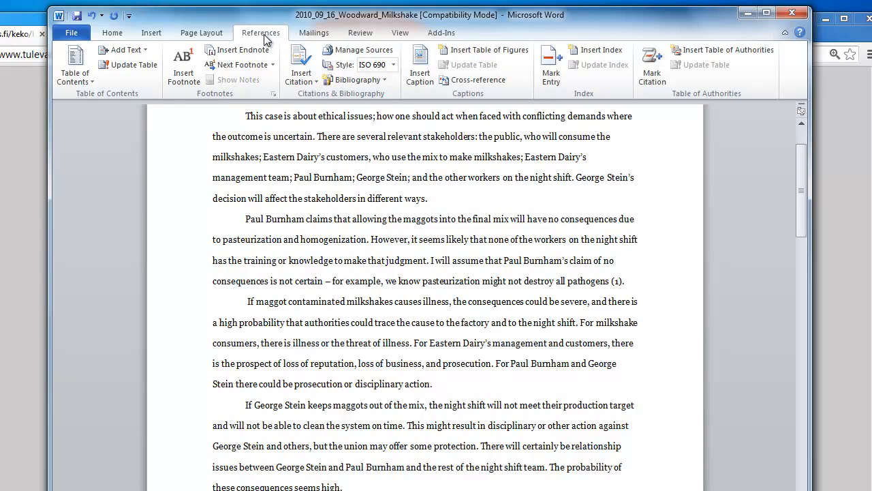
# - Create a new Article in a Periodical source and add the article's first author by last and first name
pyautogui.click(345, 52)
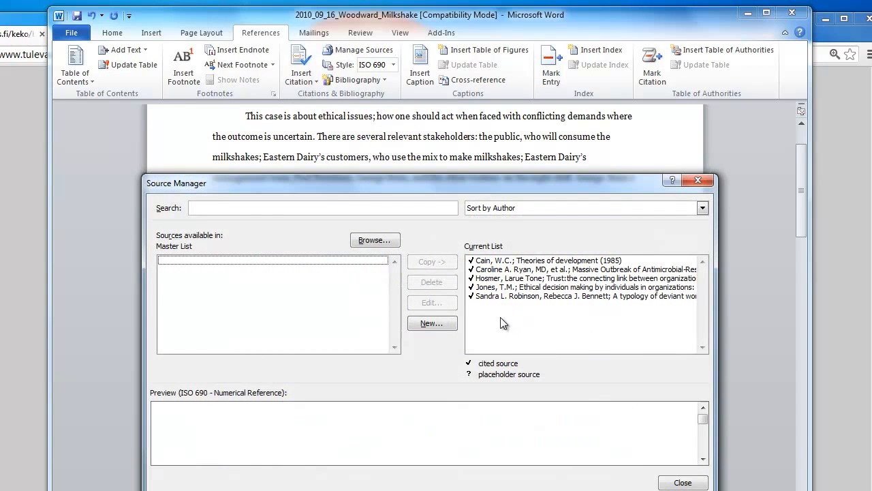
pyautogui.click(428, 323)
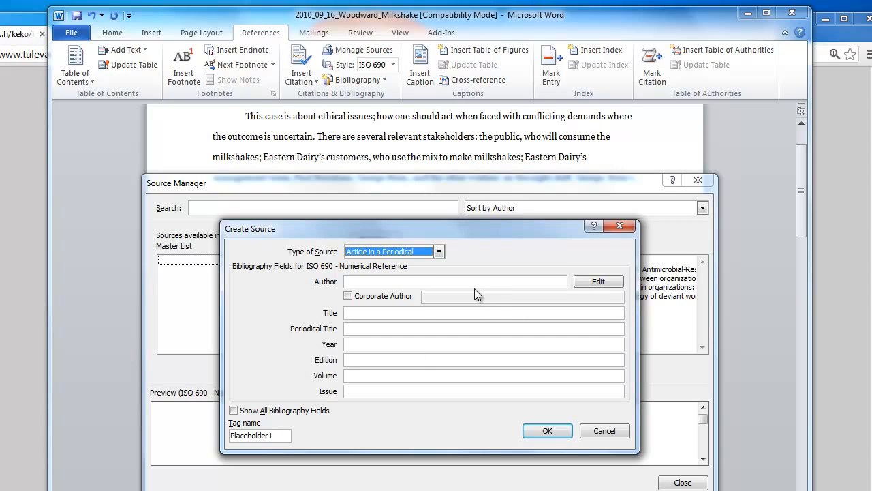
pyautogui.click(597, 281)
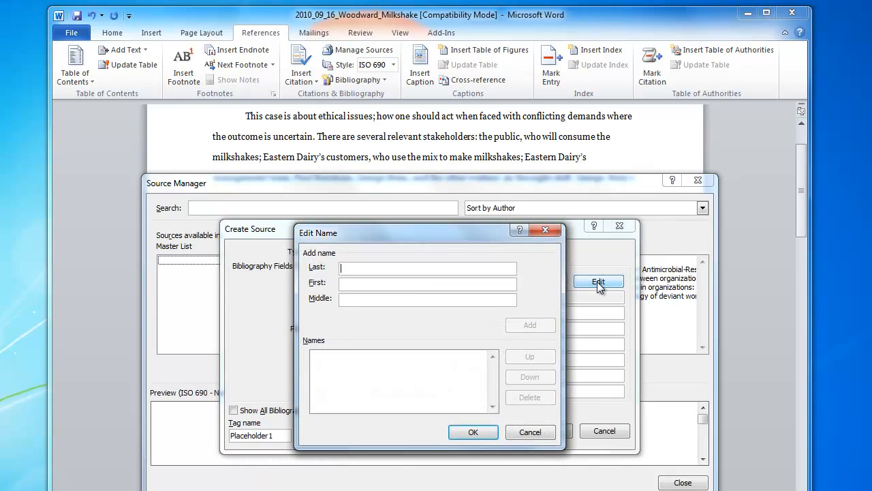
pyautogui.write('Don')
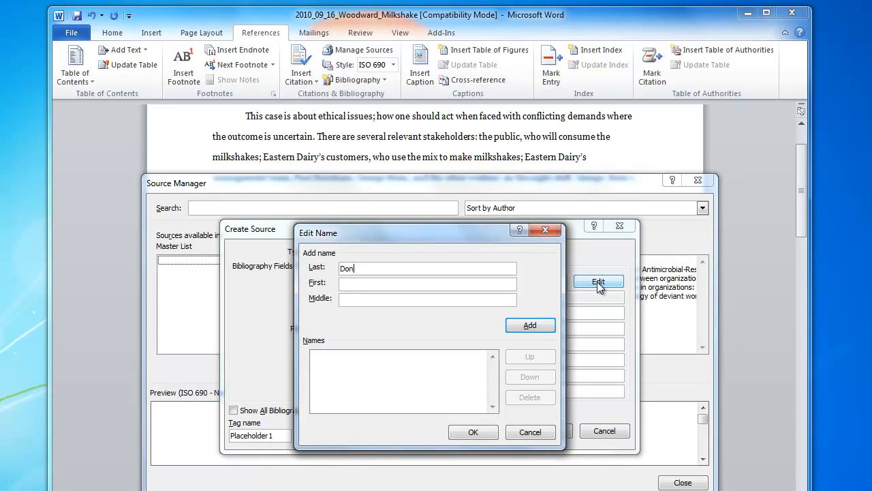
pyautogui.write('aldsonThomas')
pyautogui.click(528, 326)
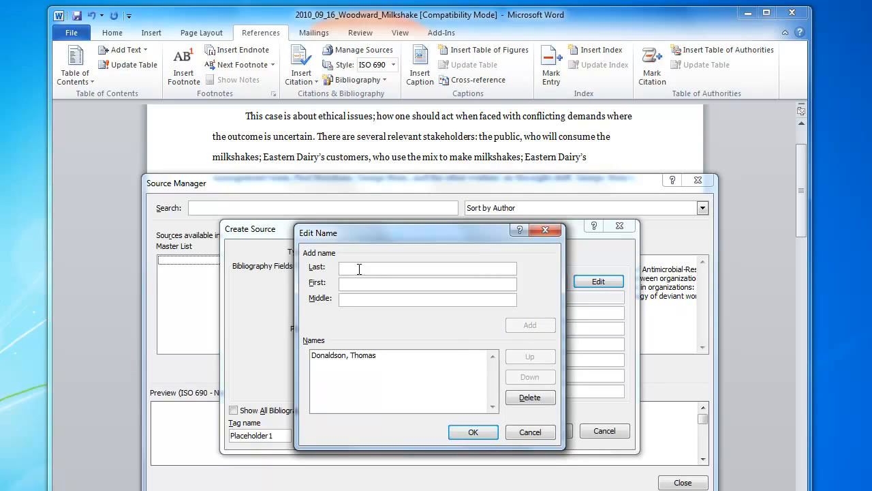
# - Add the article's second author by last and first name and accept the author list
pyautogui.click(360, 269)
pyautogui.write('Dunfee')
pyautogui.click(353, 282)
pyautogui.write('Thomas')
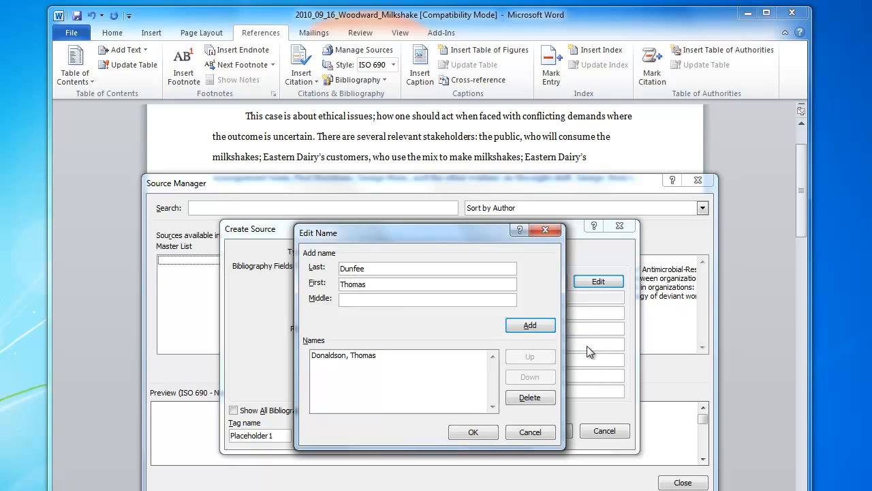
pyautogui.click(529, 325)
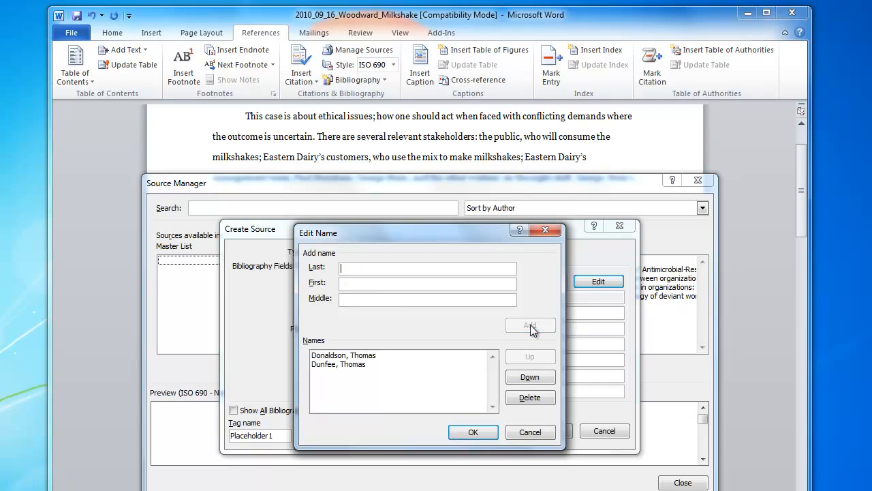
pyautogui.click(471, 431)
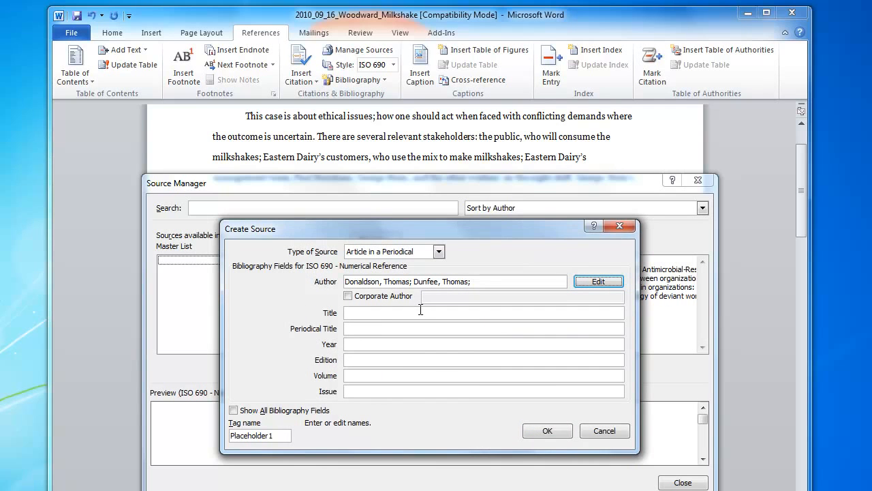
# - Save the source titled "Toward a unified conception of business ethics: integrative social contracts theory", Academy of Management Review, 1994, volume 19, issue 2
pyautogui.click(372, 312)
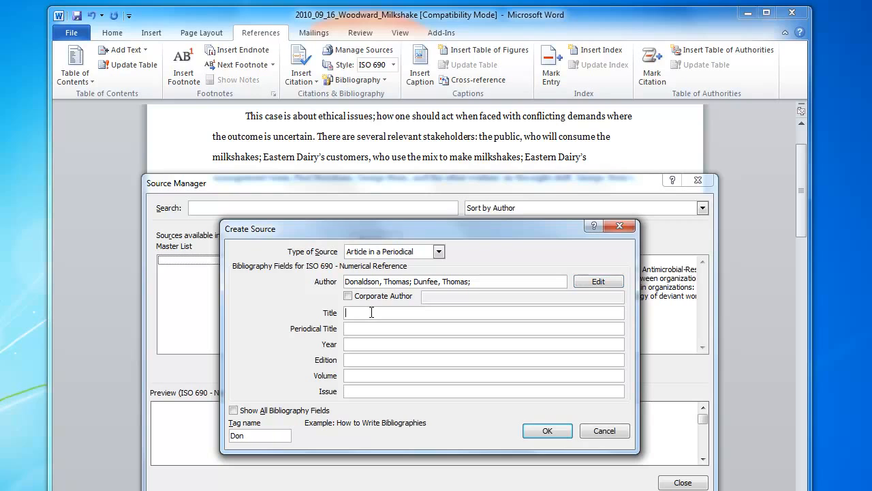
pyautogui.write('T')
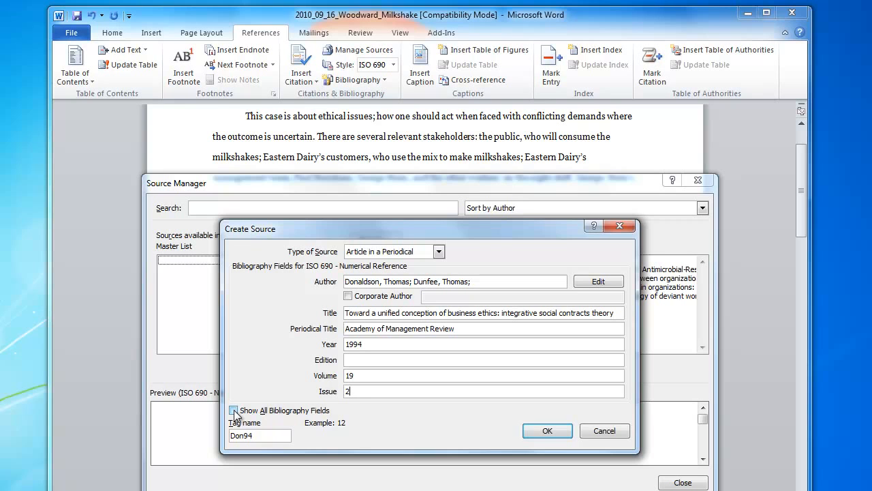
pyautogui.click(546, 432)
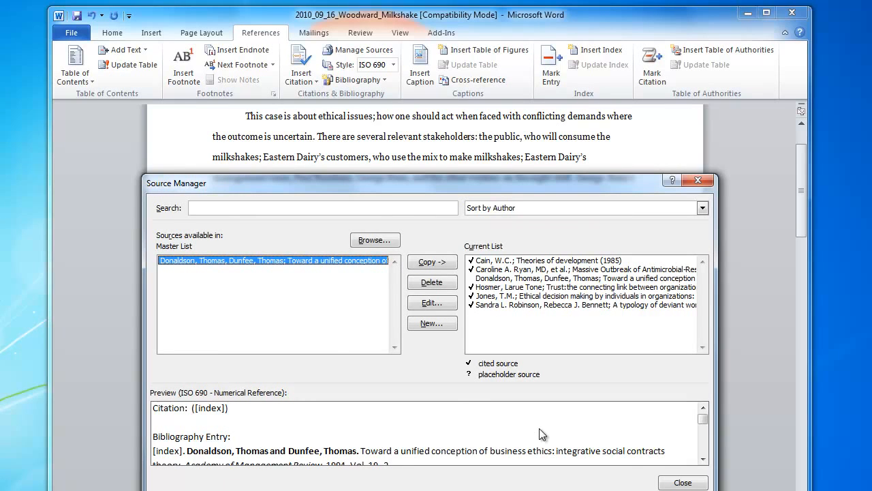
pyautogui.click(683, 482)
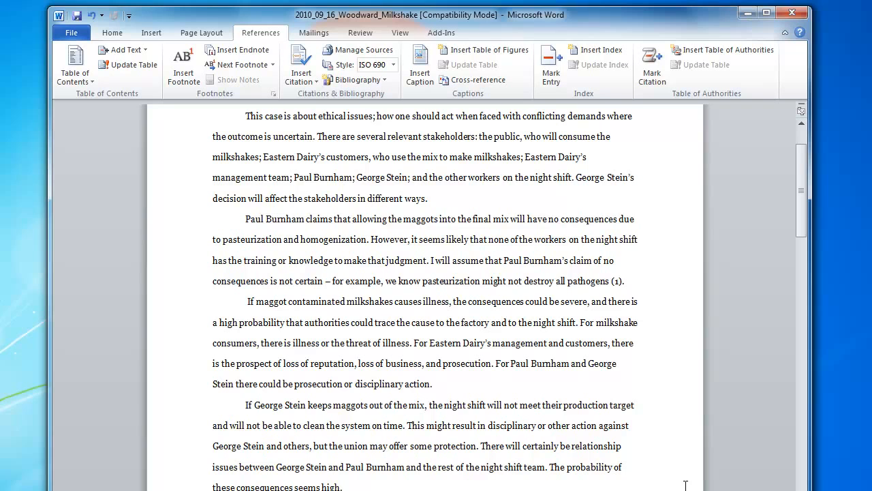
# - Insert a citation to the 1994 integrative social contracts theory article after "prosecution" in the third paragraph, before the period
pyautogui.click(491, 364)
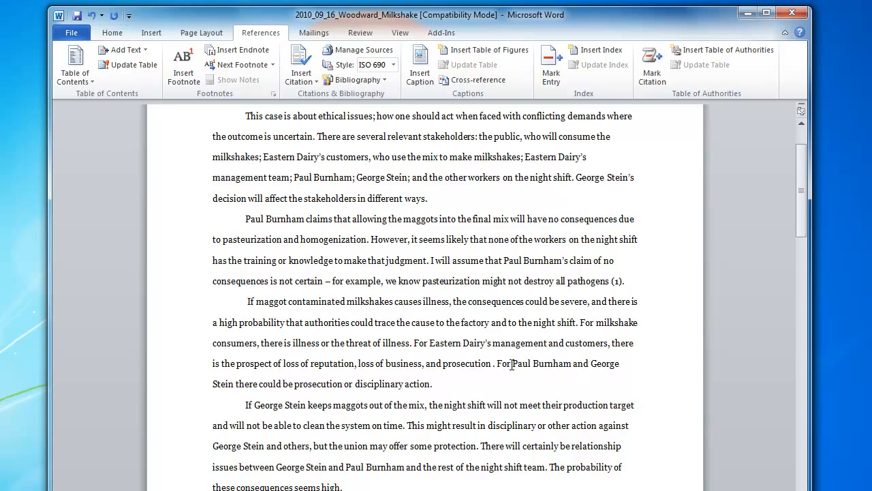
pyautogui.click(295, 79)
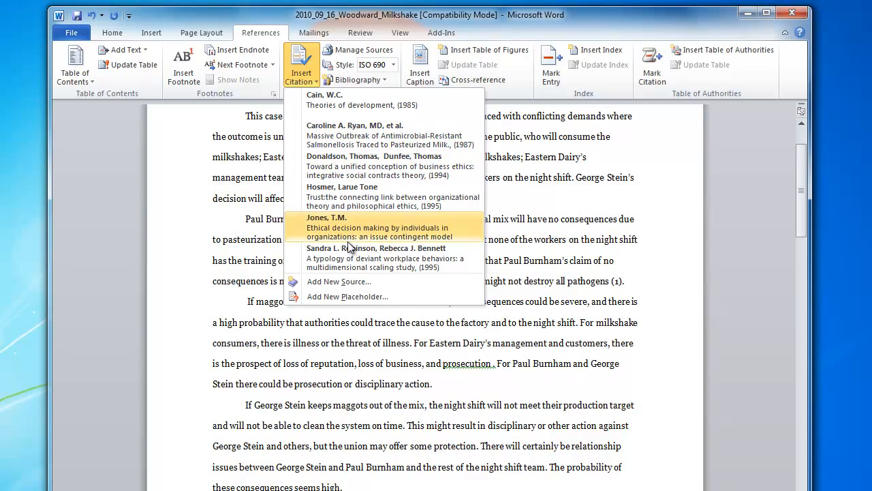
pyautogui.click(356, 175)
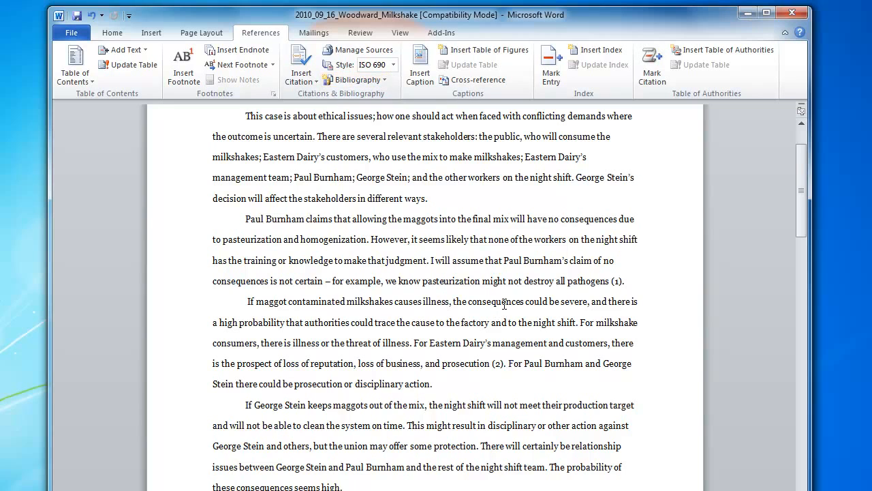
# - Update all fields in the document to renumber the citations
pyautogui.scroll(-3, 504, 305)
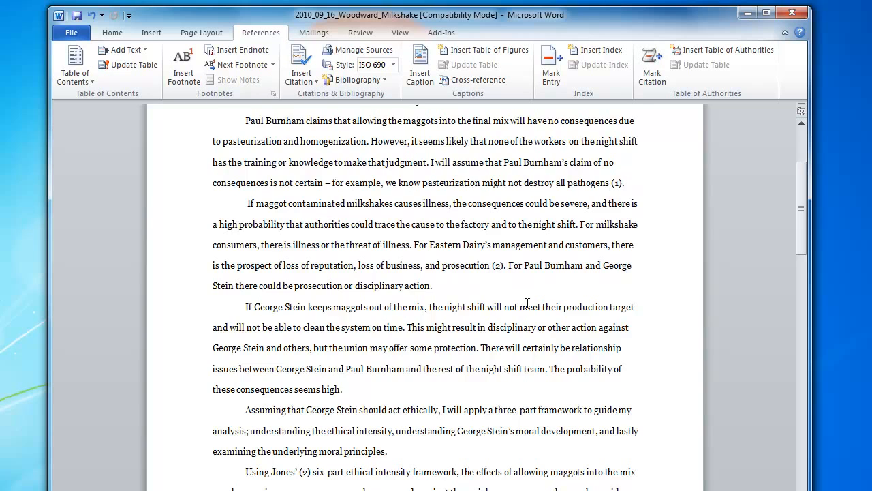
pyautogui.scroll(-1, 527, 303)
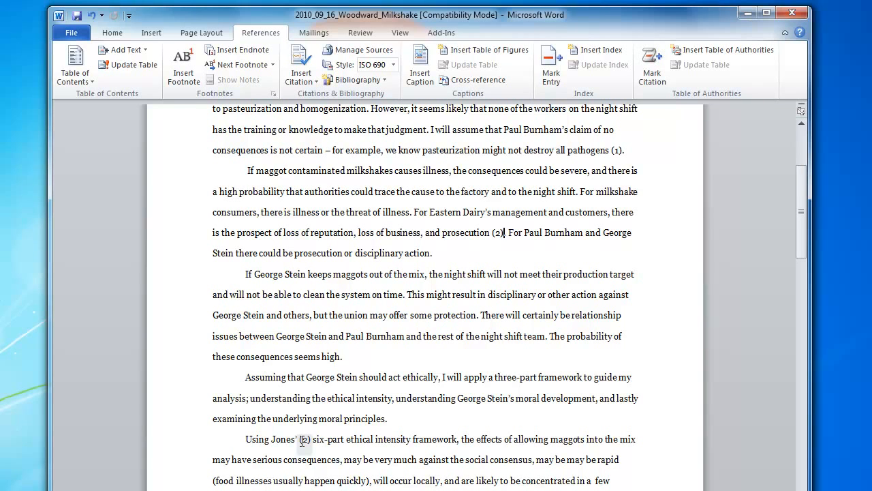
pyautogui.hotkey('ctrl', 'a')
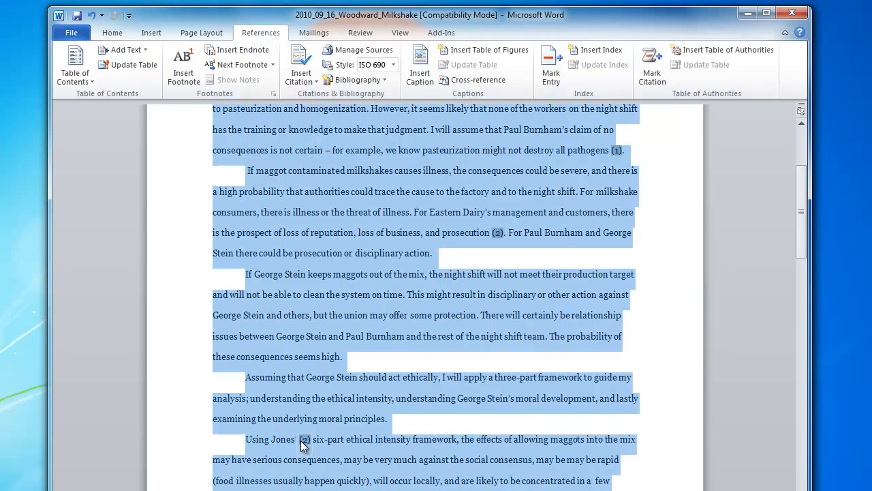
pyautogui.rightClick(380, 409)
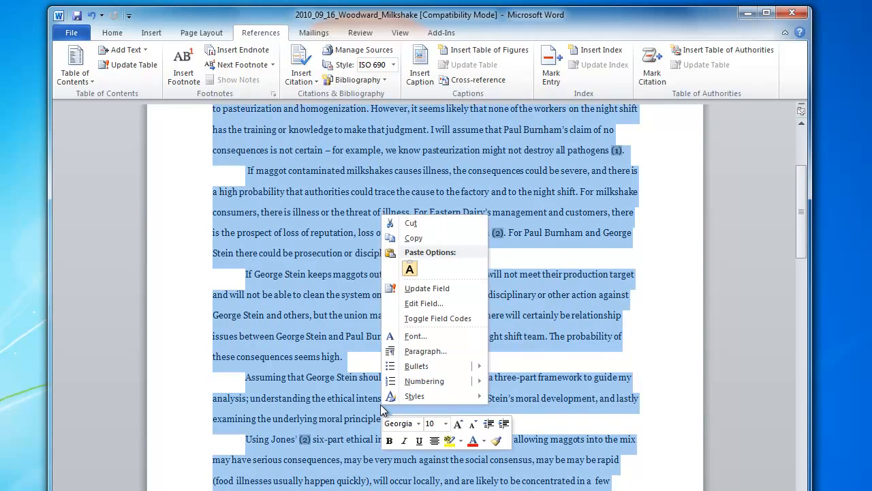
pyautogui.click(426, 288)
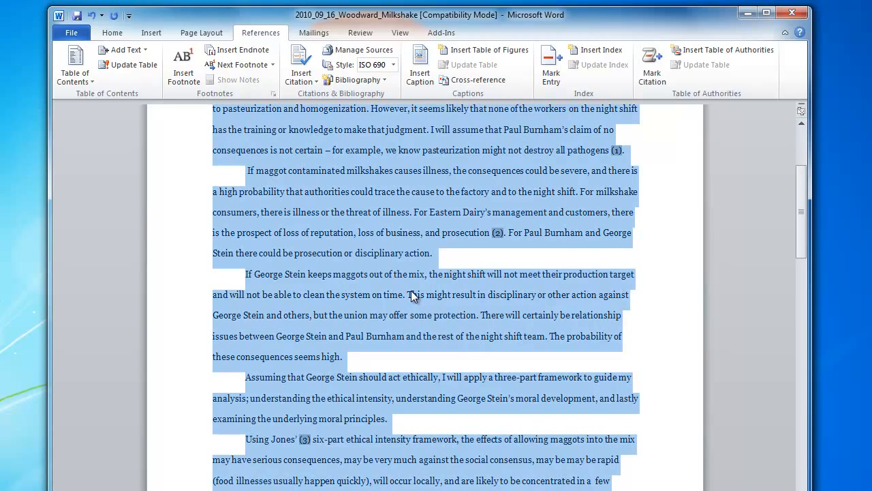
pyautogui.click(484, 311)
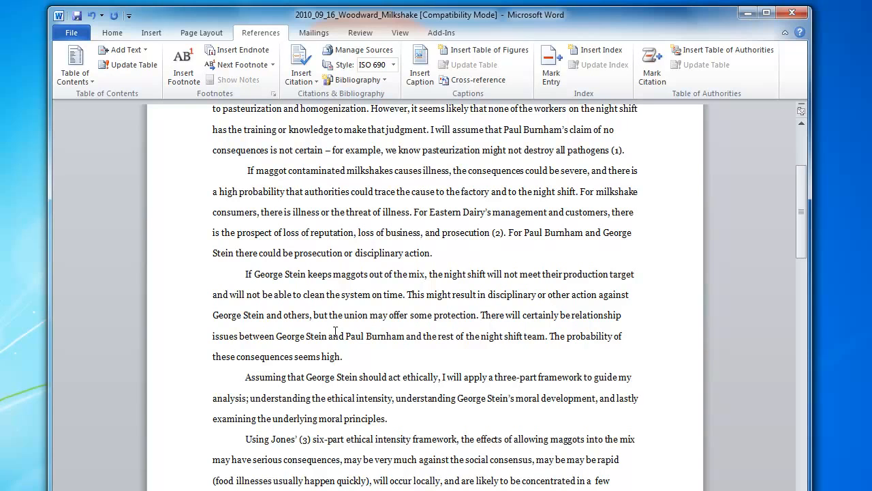
# - Check the later in-text citations and the Works Cited list for the new source and numbering
pyautogui.scroll(-4, 338, 336)
pyautogui.scroll(-19, 337, 336)
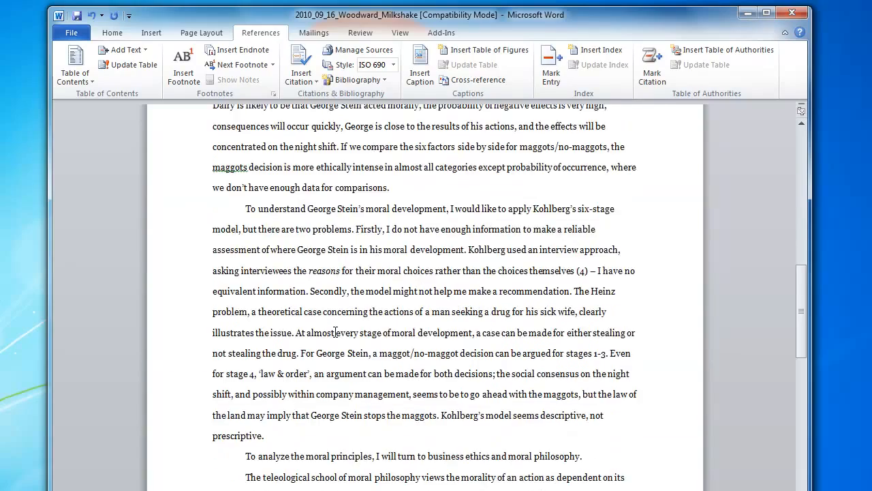
pyautogui.scroll(-9, 335, 332)
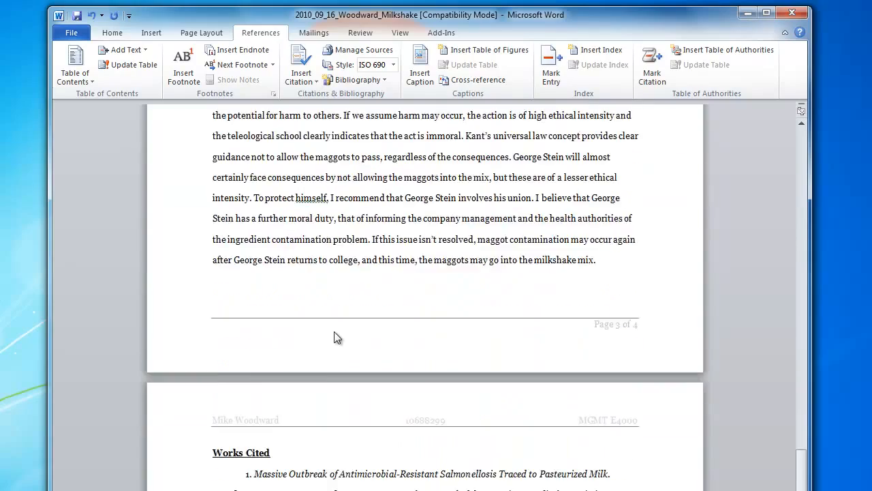
pyautogui.scroll(1, 336, 337)
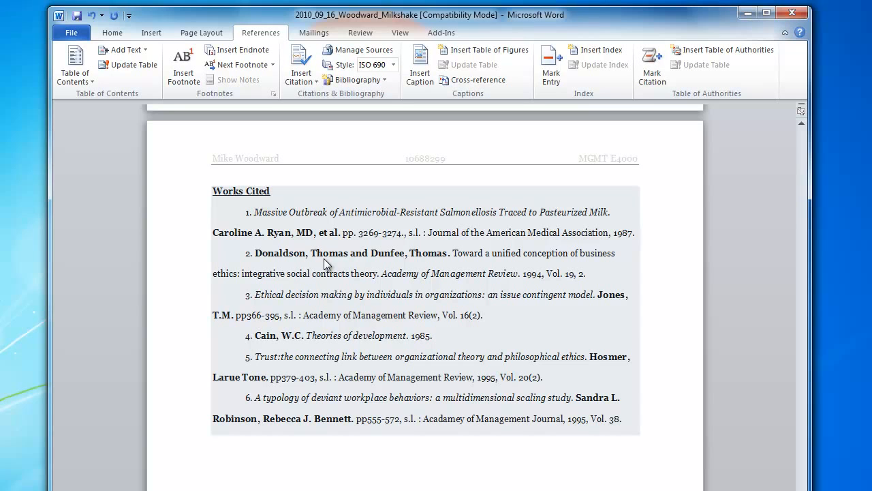
pyautogui.scroll(1, 388, 336)
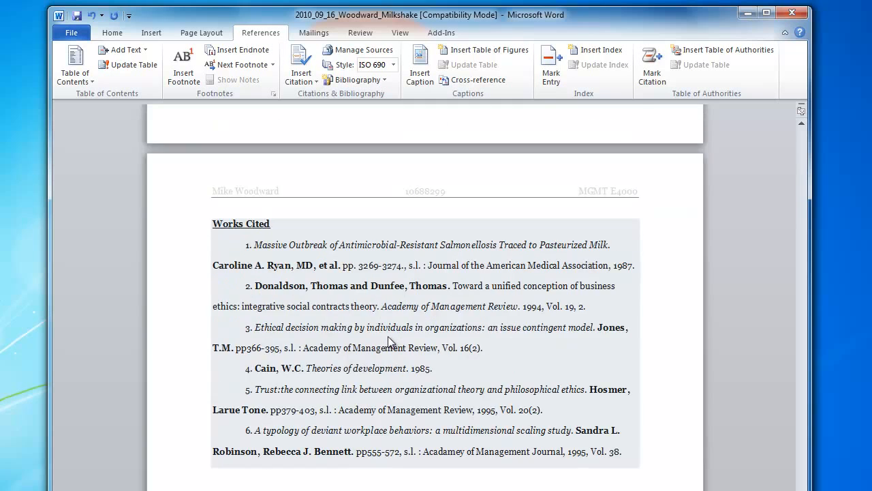
pyautogui.scroll(3, 388, 336)
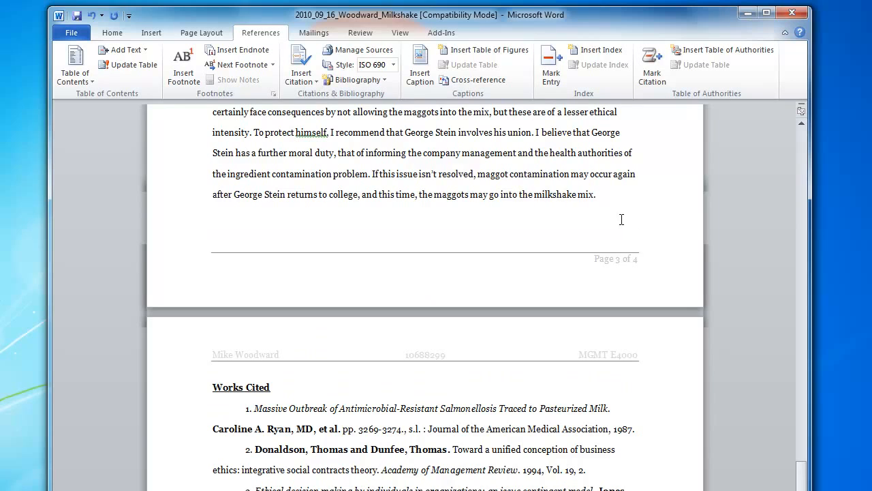
# - Insert the built-in Bibliography on a new line after the essay's final paragraph
pyautogui.click(613, 195)
pyautogui.press('Return')
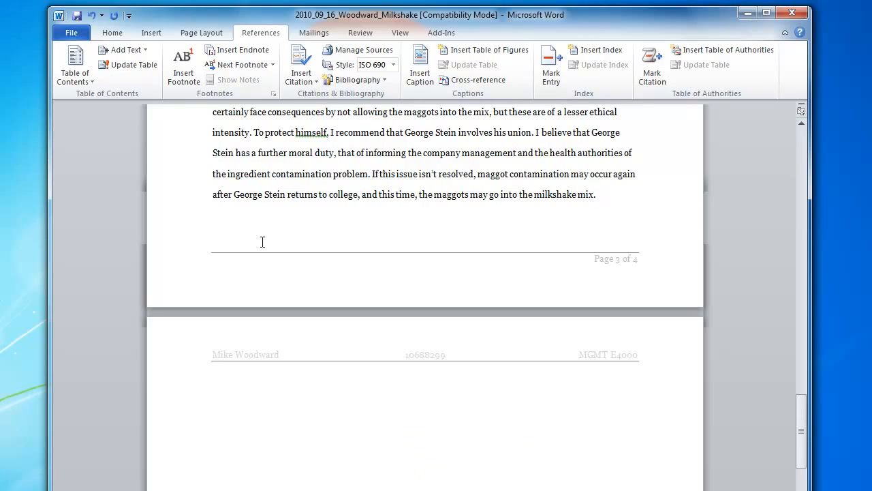
pyautogui.click(383, 81)
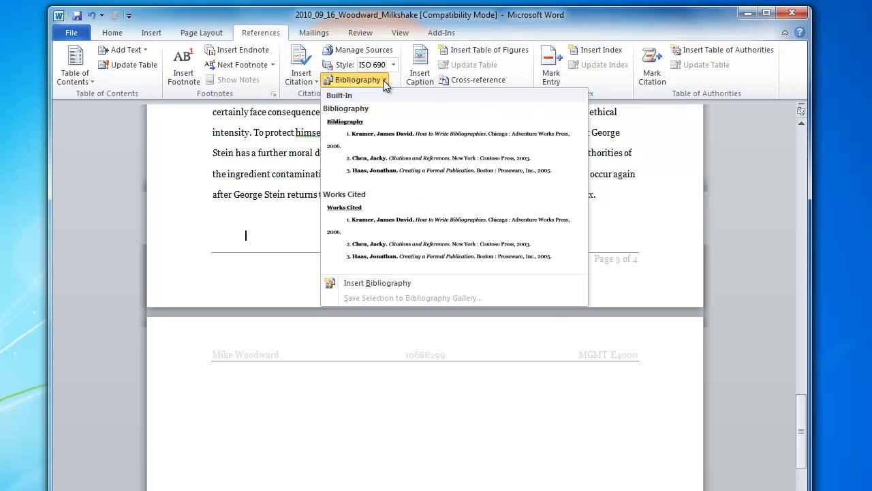
pyautogui.click(398, 152)
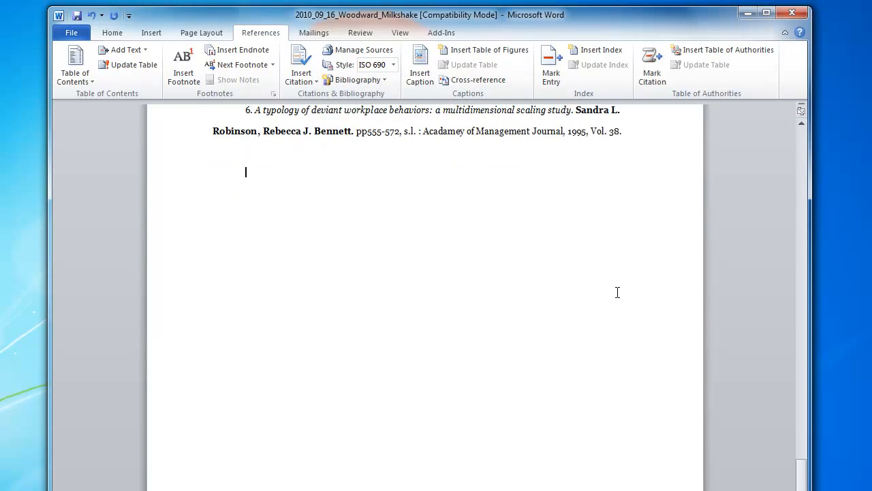
# - Examine the inserted Bibliography and its numbered entries
pyautogui.scroll(3, 618, 292)
pyautogui.scroll(2, 617, 293)
pyautogui.scroll(-1, 617, 292)
pyautogui.scroll(2, 617, 293)
pyautogui.scroll(-1, 617, 293)
pyautogui.scroll(1, 617, 293)
pyautogui.scroll(-1, 617, 292)
pyautogui.scroll(1, 617, 292)
pyautogui.scroll(-1, 617, 292)
pyautogui.scroll(1, 617, 293)
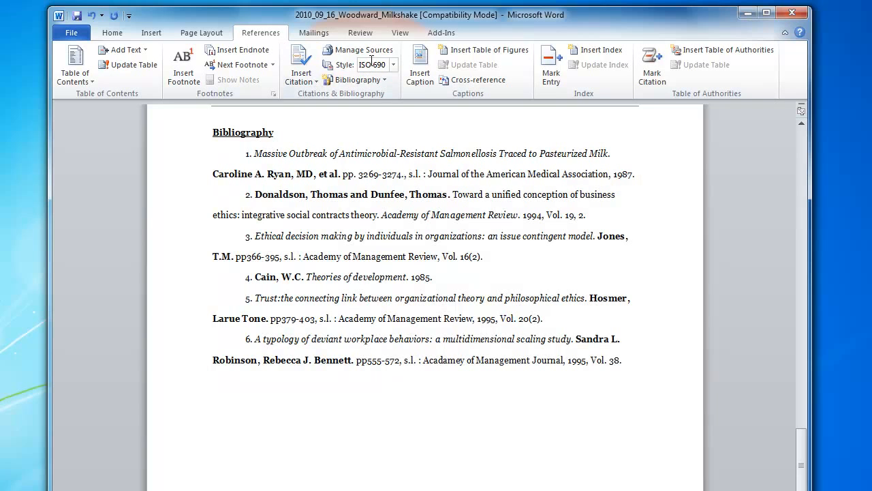
# - Switch the document's citation style to Chicago Fifteenth Edition and check the in-text citations in the essay's closing paragraphs
pyautogui.click(394, 66)
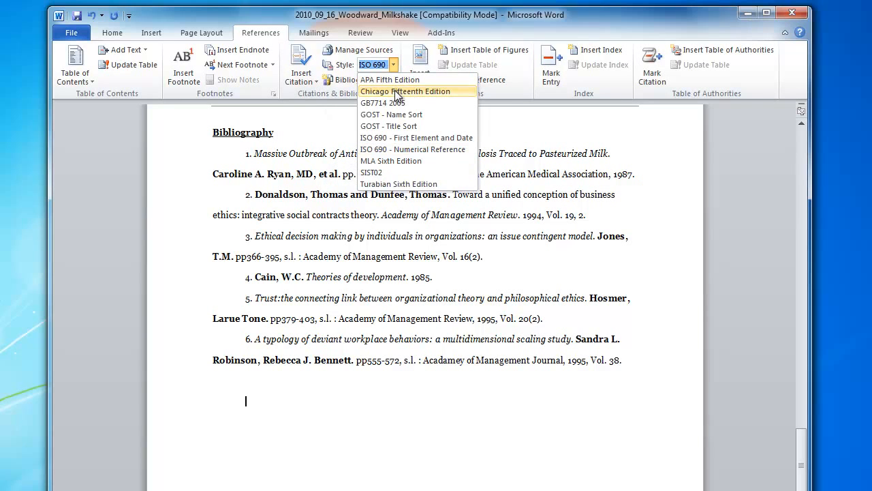
pyautogui.click(395, 92)
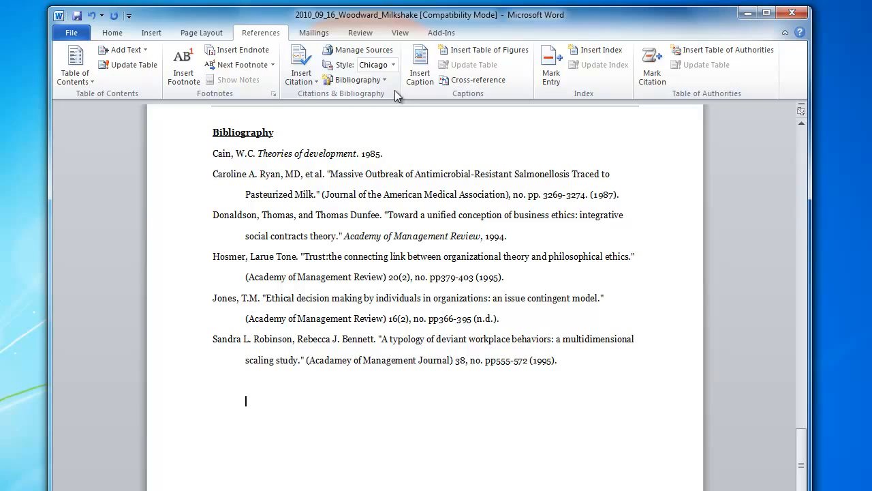
pyautogui.moveTo(803, 468); pyautogui.dragTo(790, 400)
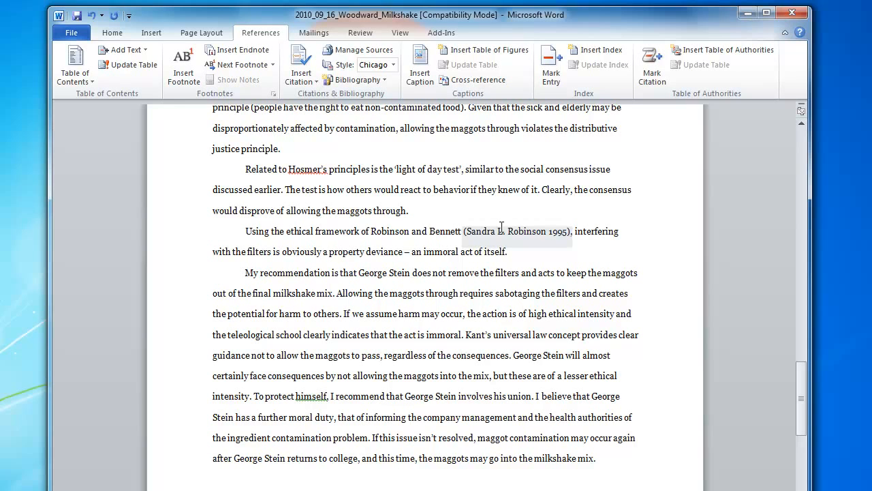
# - Change the citation style to MLA Sixth Edition and check the reformatted Bibliography at the end of the essay
pyautogui.click(393, 65)
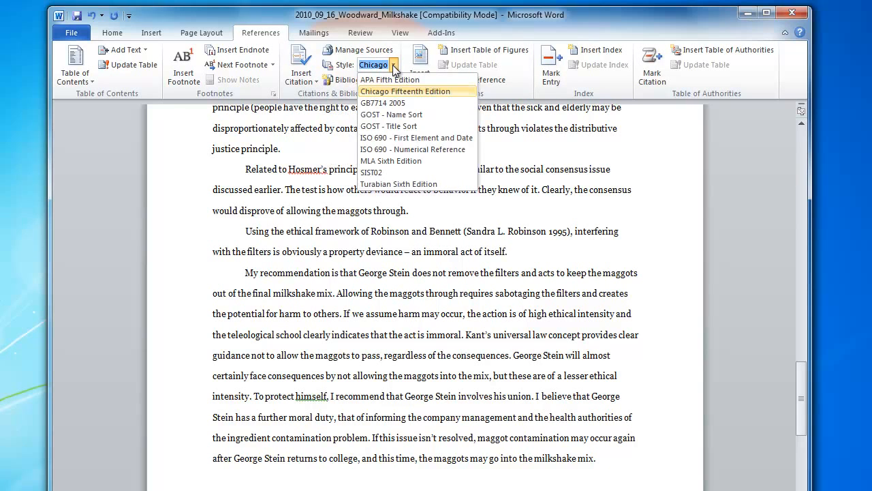
pyautogui.click(398, 158)
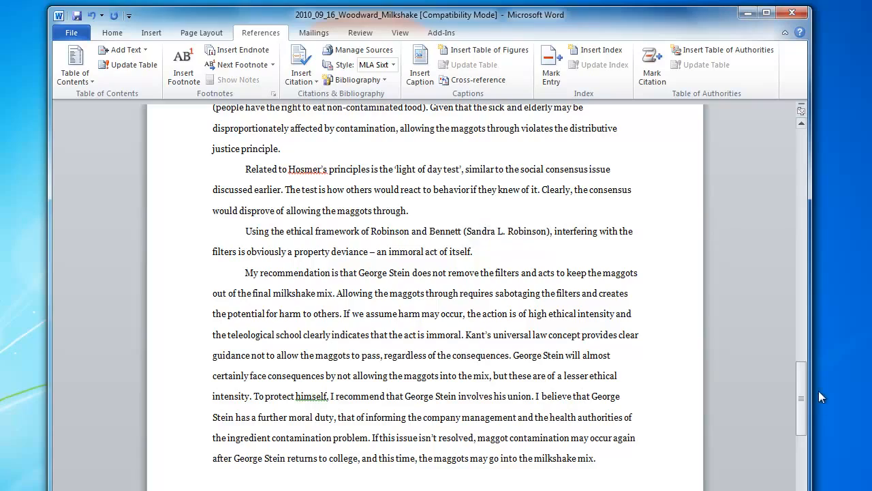
pyautogui.moveTo(800, 396)
pyautogui.mouseDown()
pyautogui.moveTo(804, 460)
pyautogui.moveTo(736, 444)
pyautogui.moveTo(538, 349)
pyautogui.mouseUp()
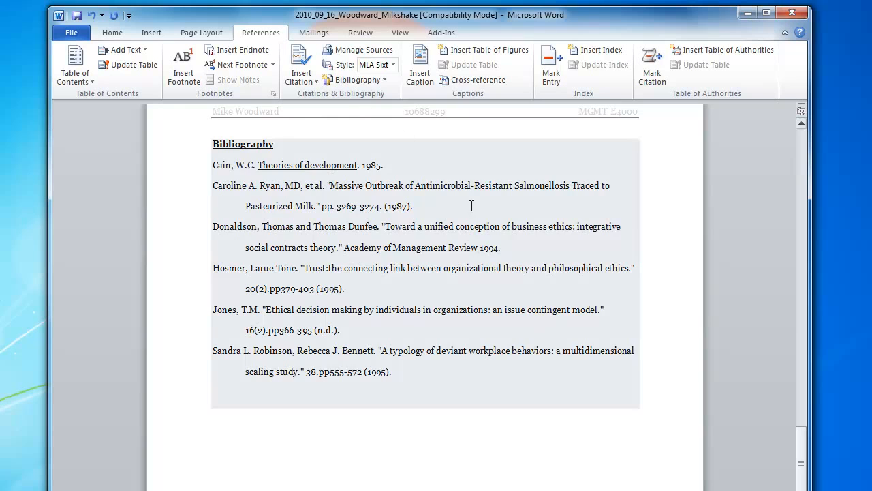
# - Open the choice of citation styles for the document's references
pyautogui.click(395, 65)
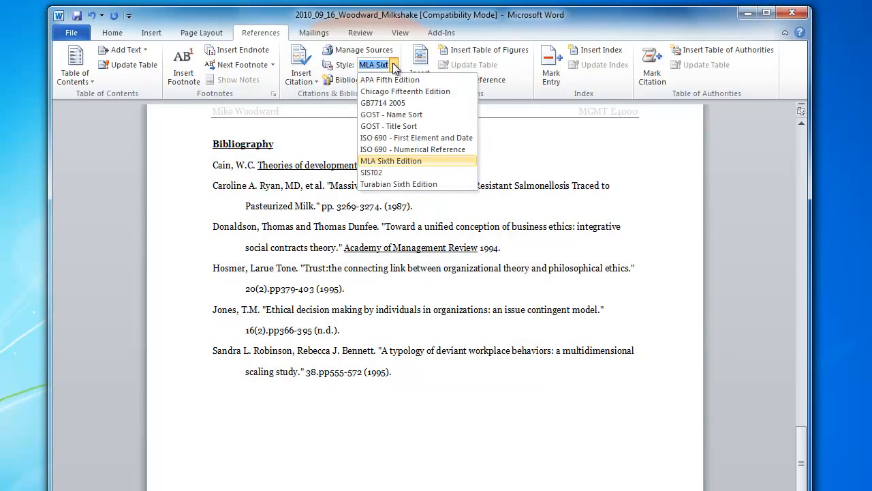